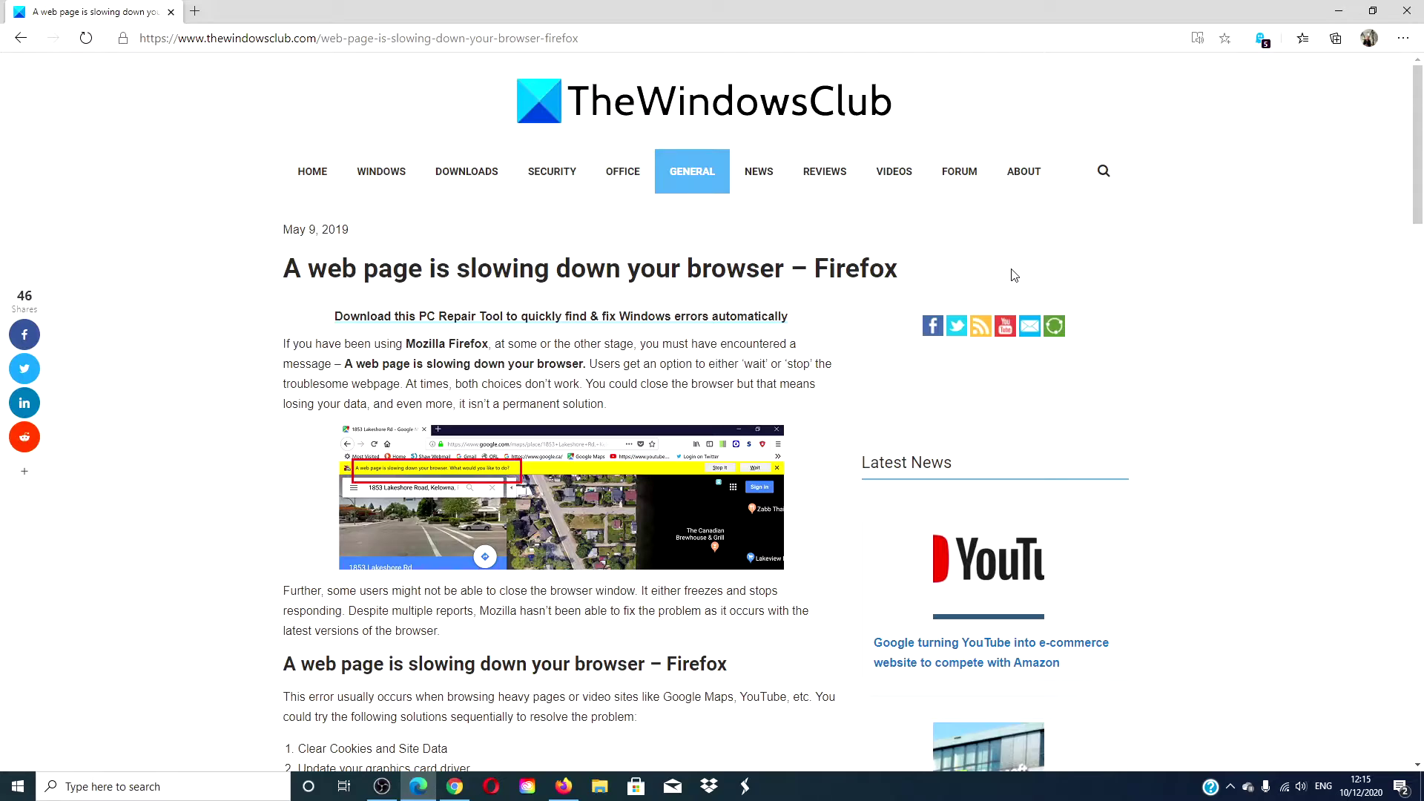
# Switch from the Edge article to the Firefox window showing TheWindowsClub homepage
pyautogui.click(564, 785)
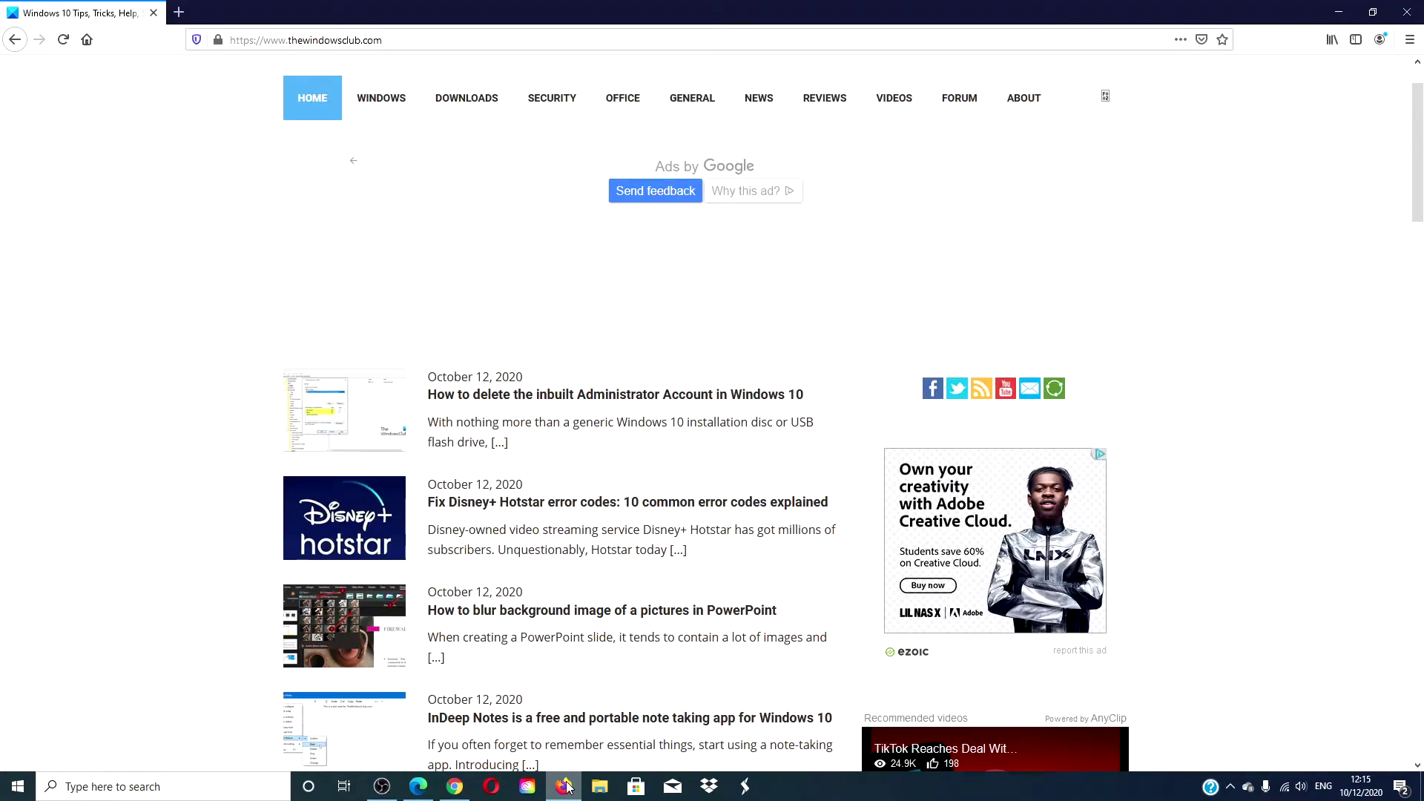
# Enter about:preferences#privacy in the address bar, accepting the autocompleted address
pyautogui.click(433, 40)
pyautogui.write('about:preferences')
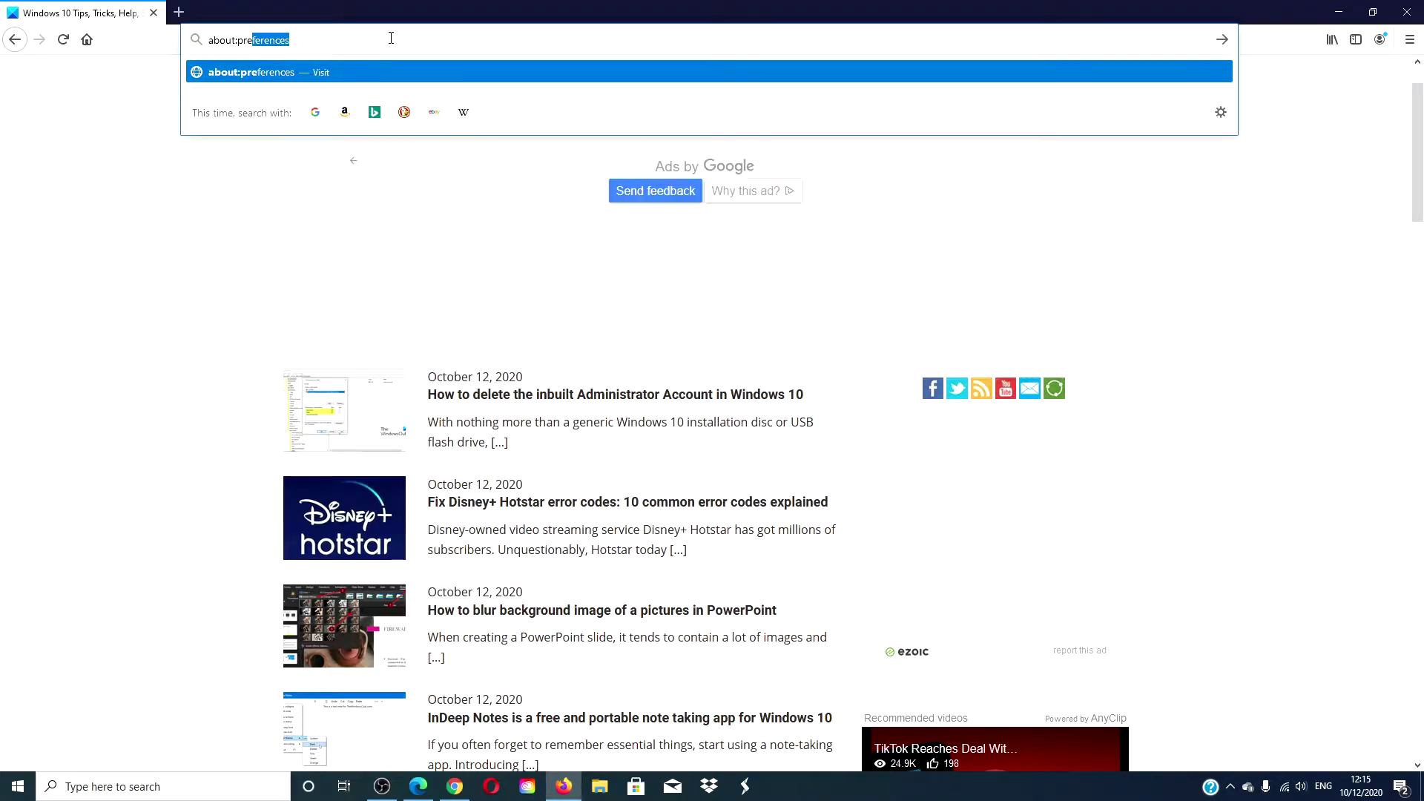
pyautogui.press('Right')
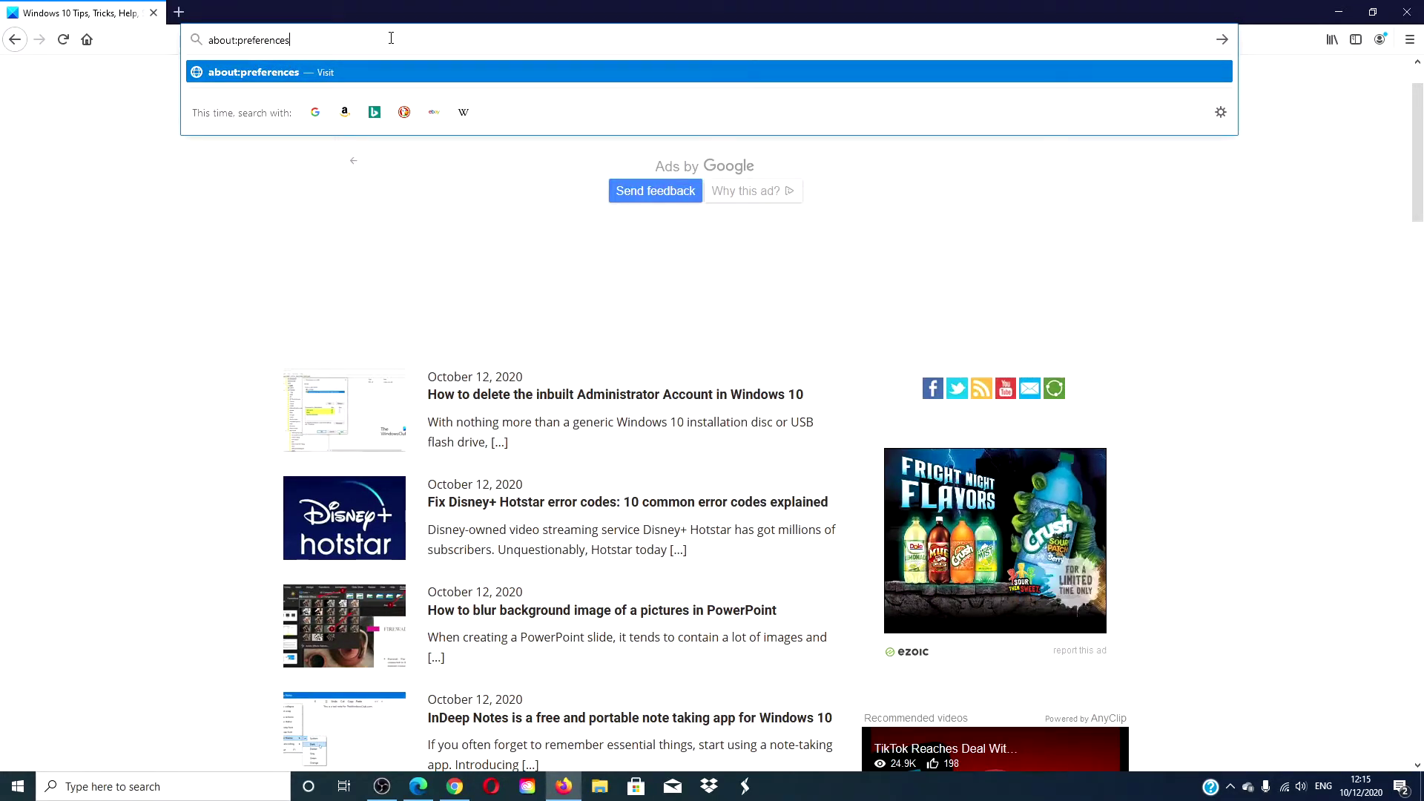
pyautogui.write('#privacy')
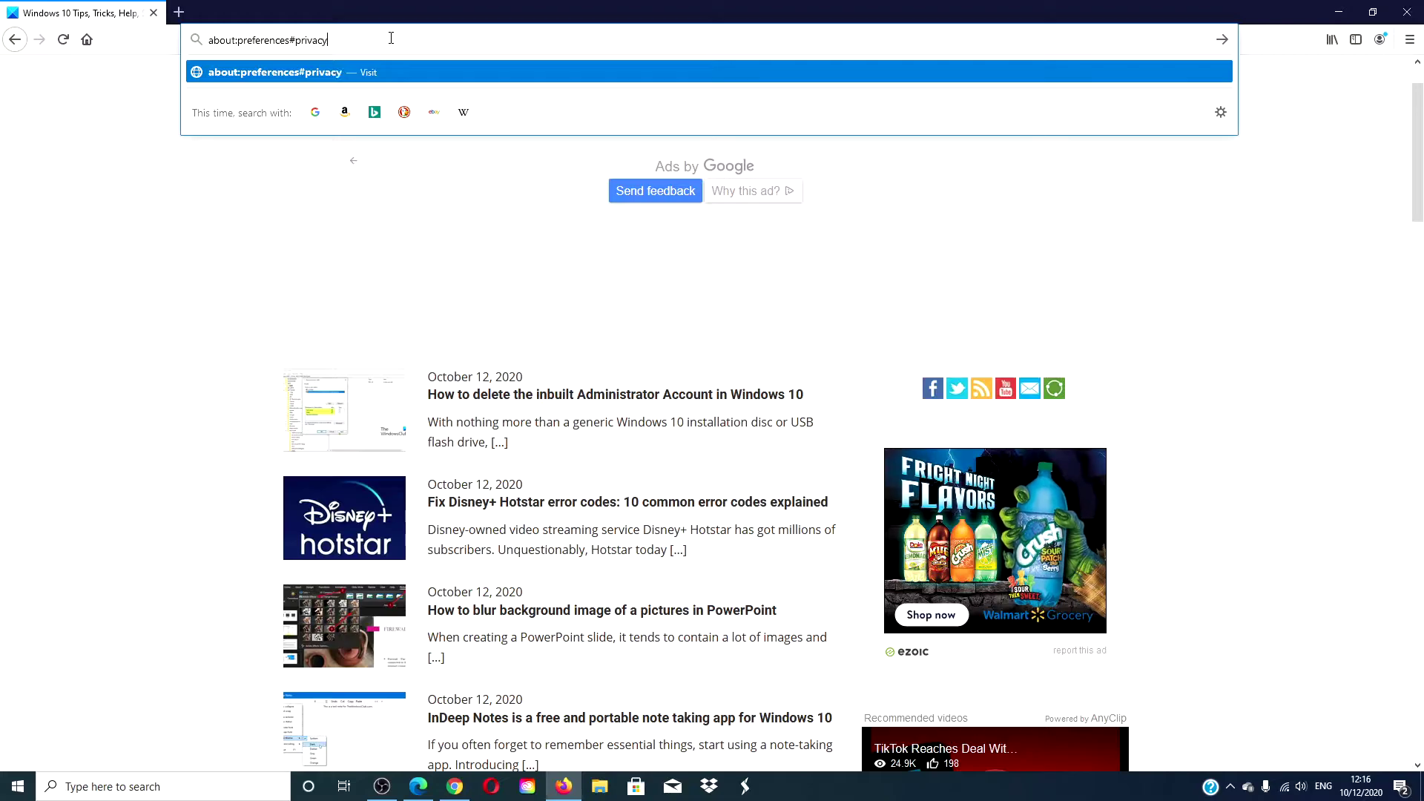
# Load the Privacy & Security page and bring up the Clear Data dialog for cookies and cache
pyautogui.press('Return')
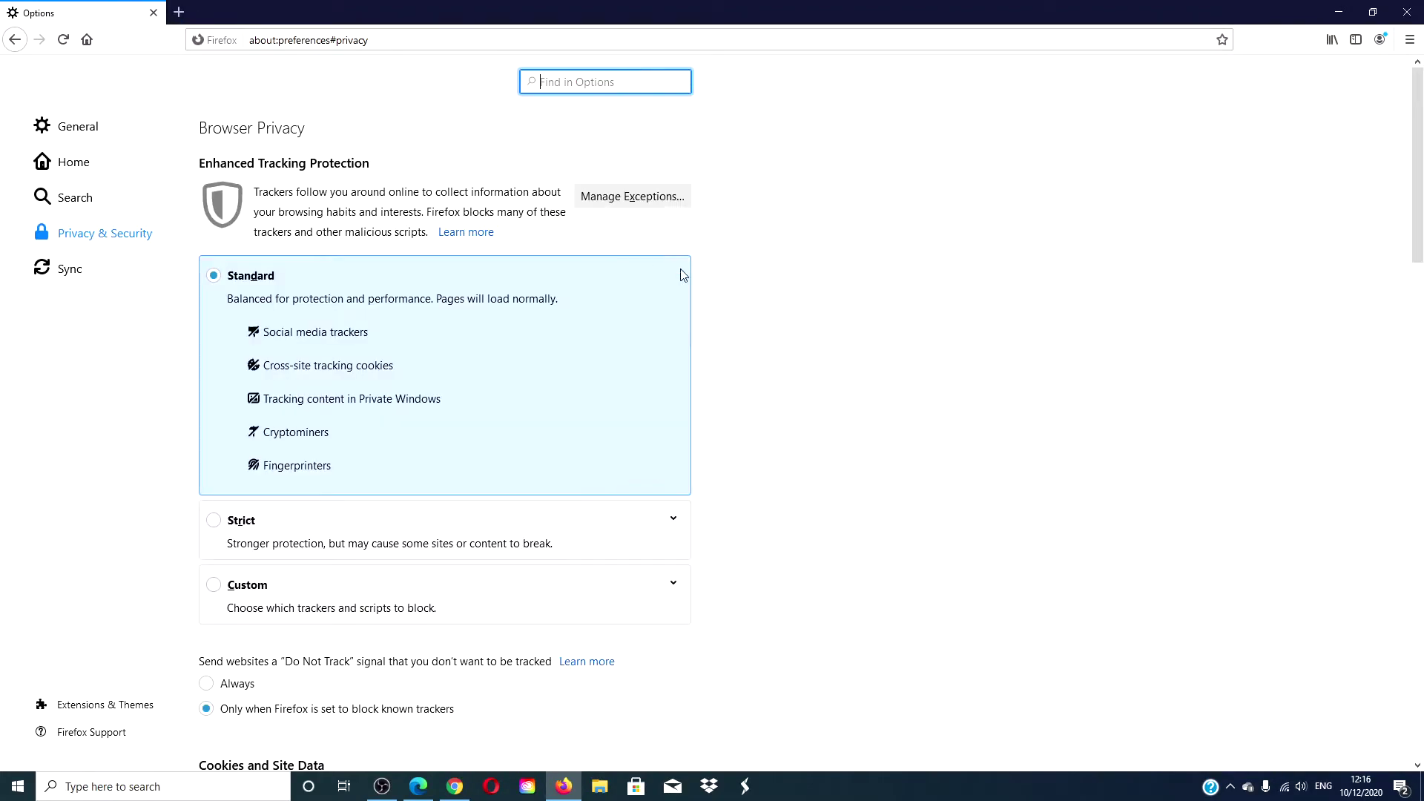
pyautogui.scroll(-1, 849, 311)
pyautogui.scroll(-1, 849, 311)
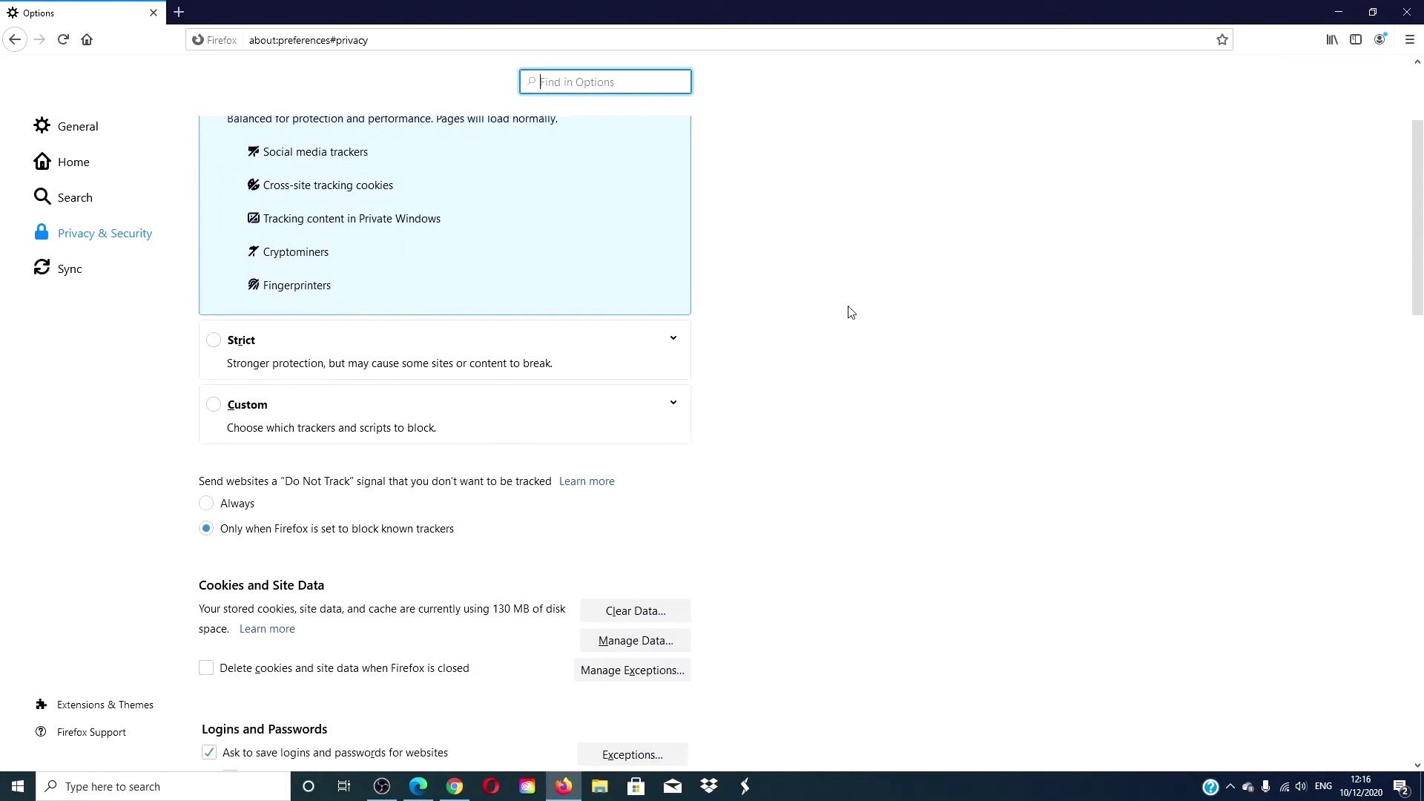
pyautogui.scroll(-2, 849, 312)
pyautogui.scroll(-1, 849, 312)
pyautogui.scroll(-1, 849, 312)
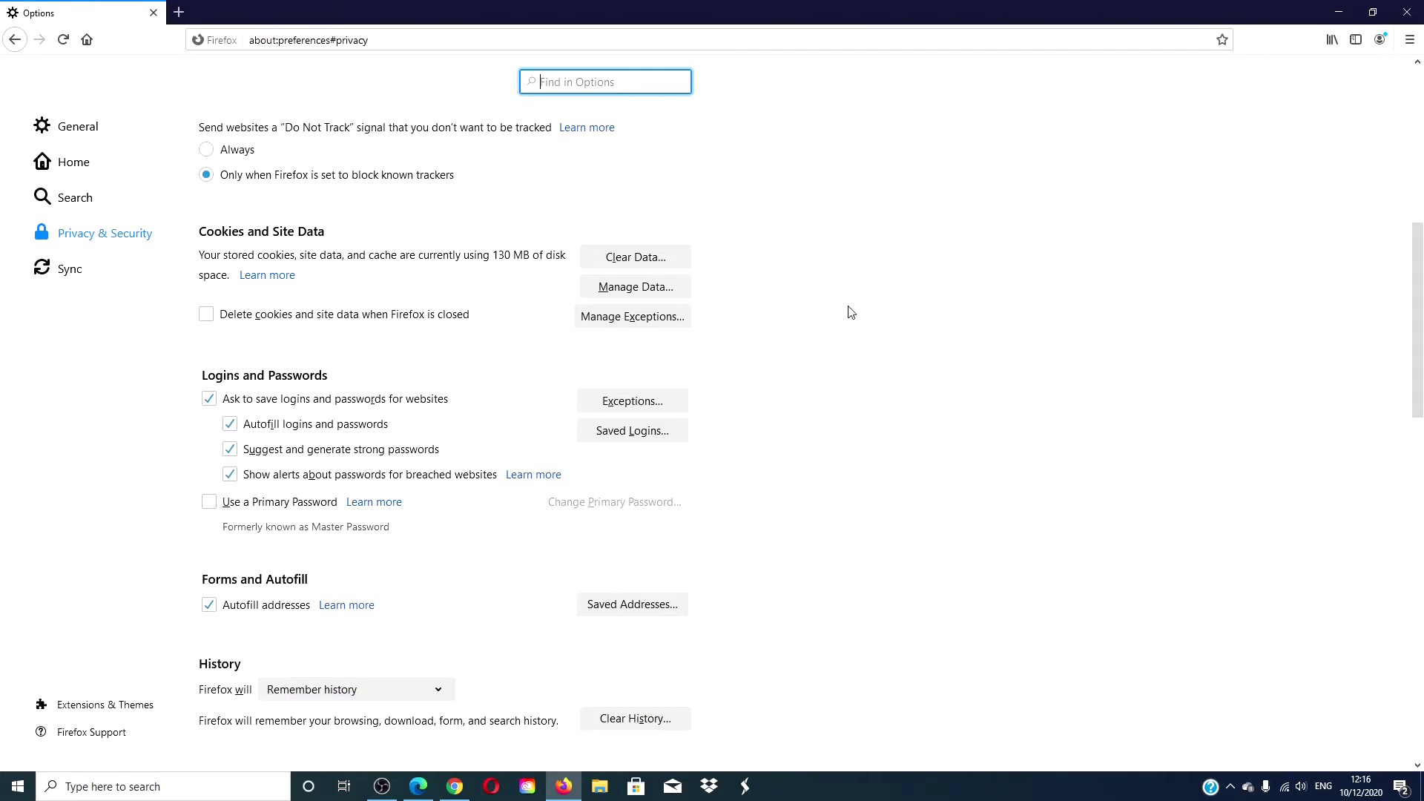
pyautogui.click(651, 261)
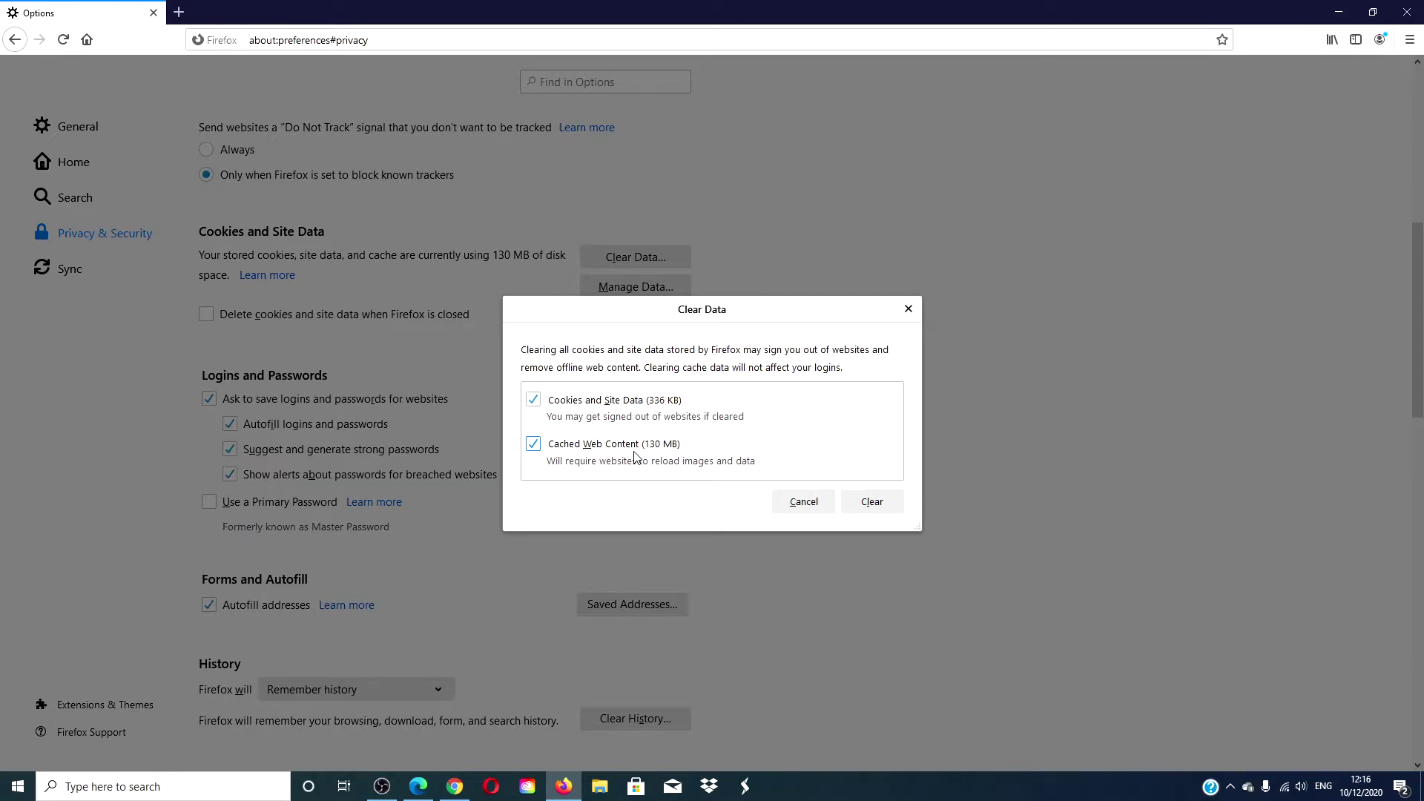
# Clear all cookies, site data and cached content down to 0 bytes, then hide Firefox
pyautogui.click(873, 501)
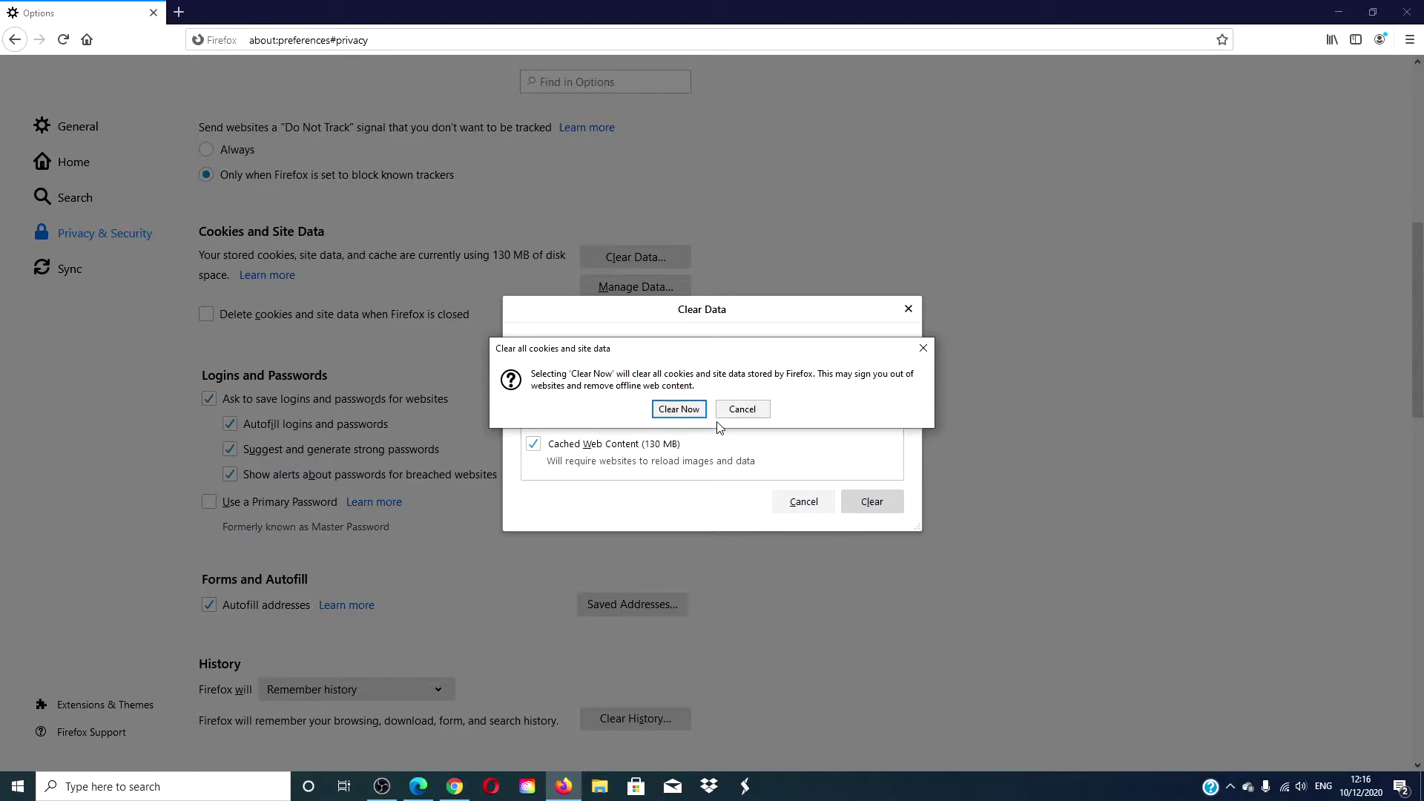
pyautogui.click(671, 411)
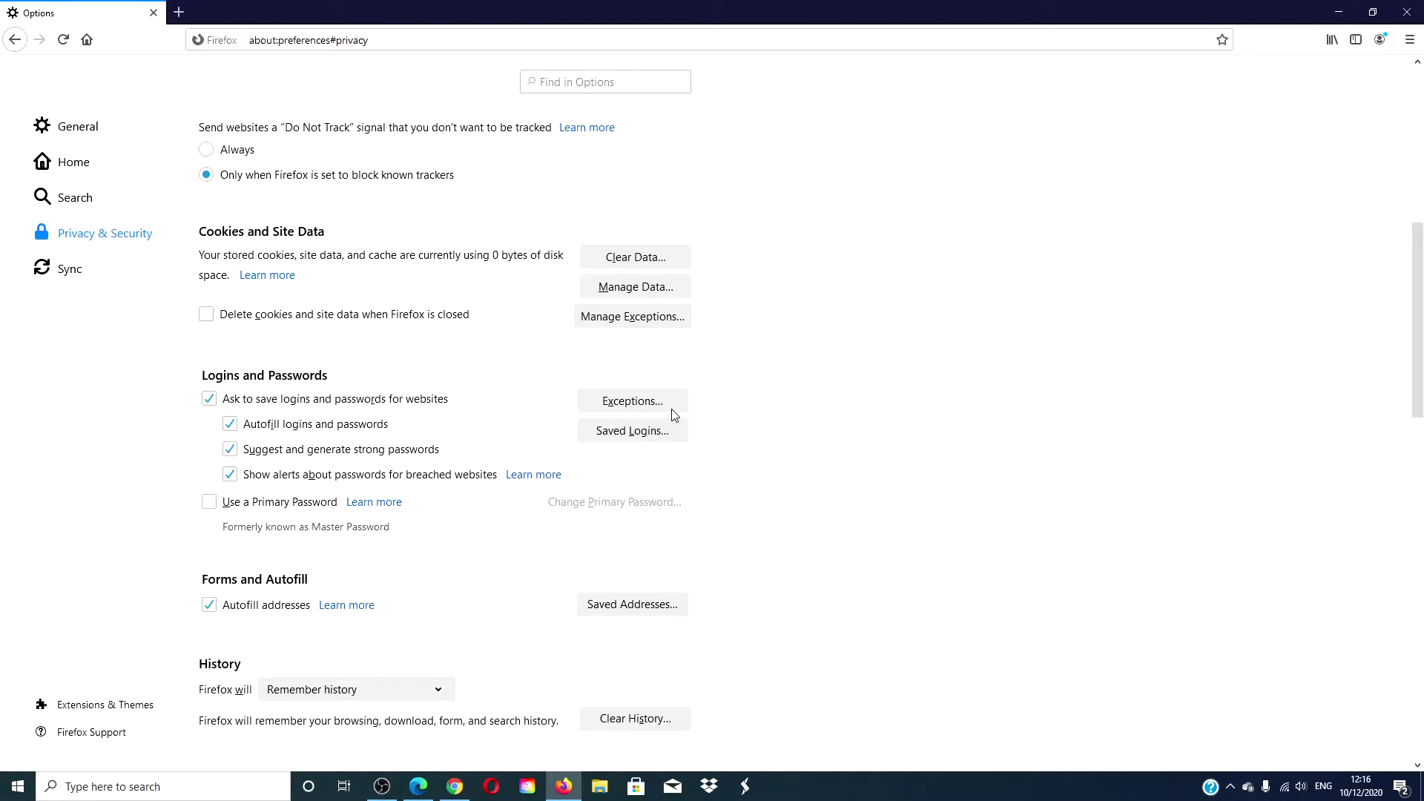
pyautogui.click(1337, 15)
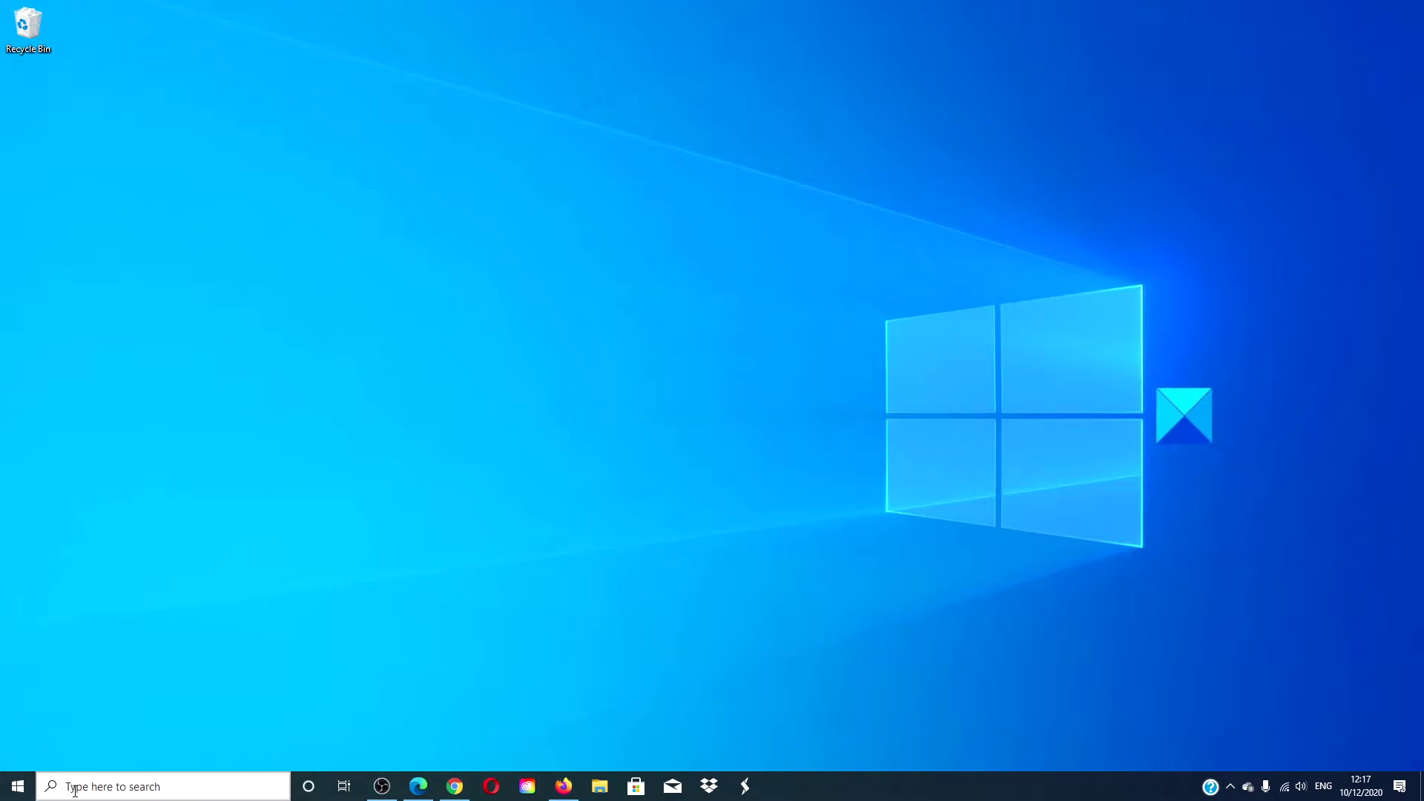
# In Device Manager, update the NVIDIA GeForce GTX 1650 SUPER driver with automatic search
pyautogui.rightClick(21, 794)
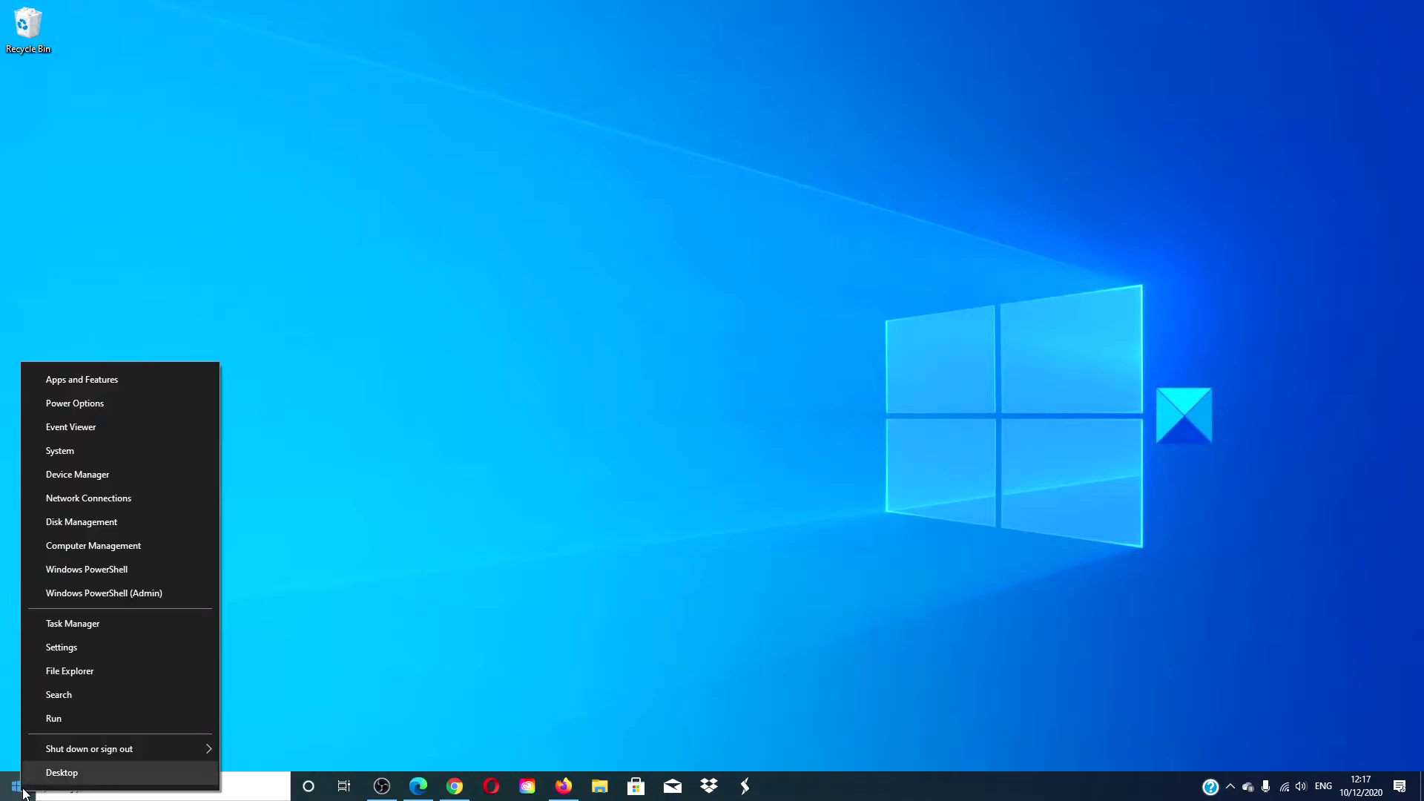
pyautogui.click(51, 477)
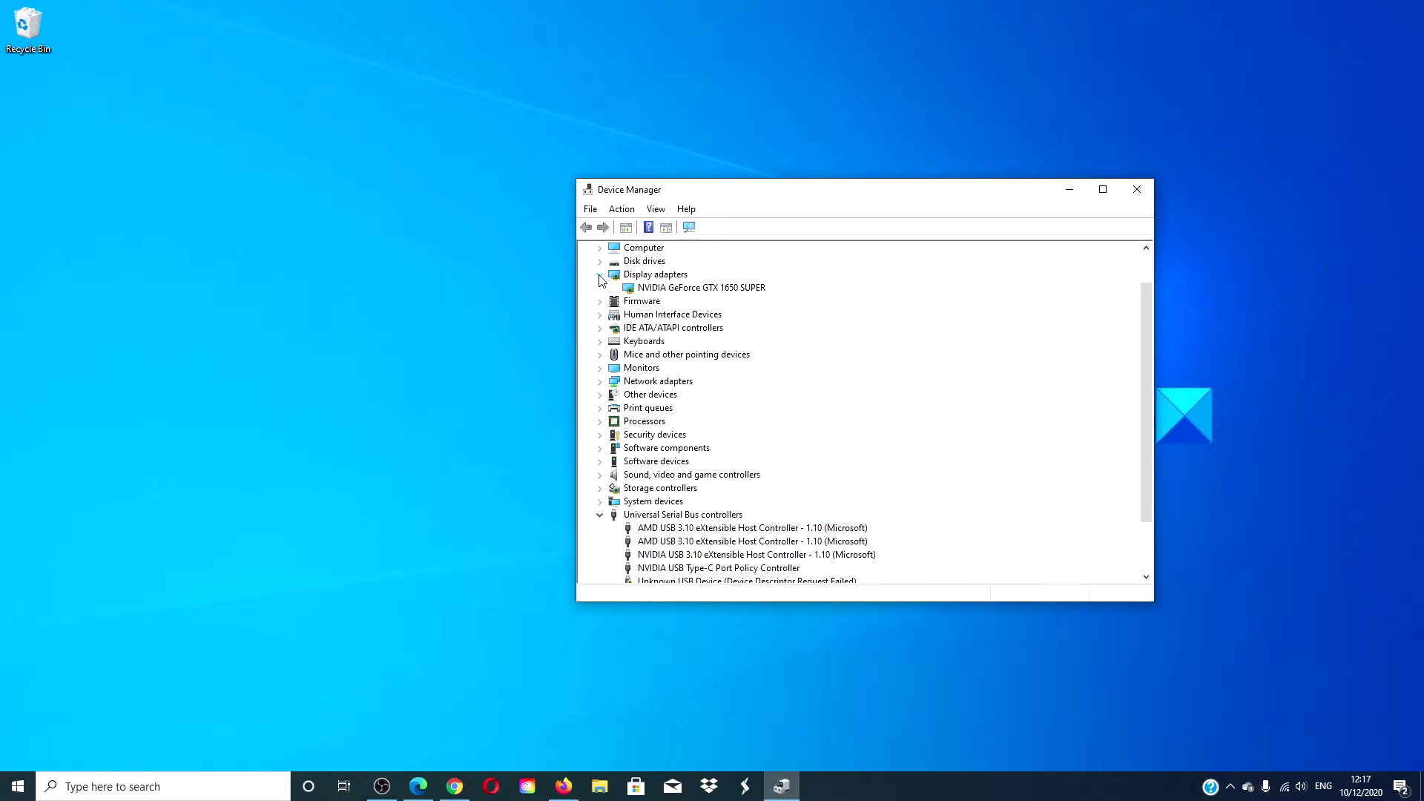
pyautogui.rightClick(654, 289)
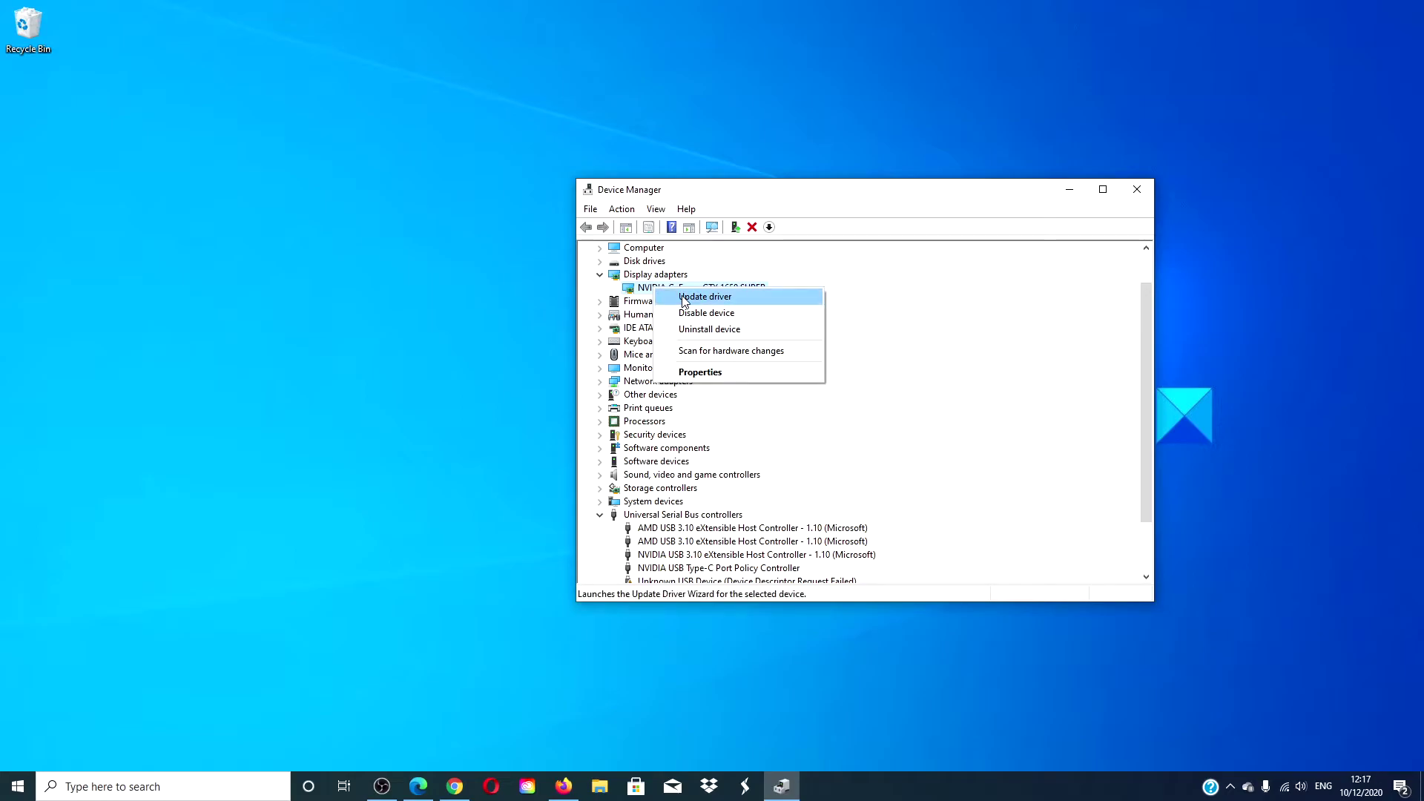
pyautogui.click(683, 302)
pyautogui.click(777, 384)
pyautogui.click(1058, 562)
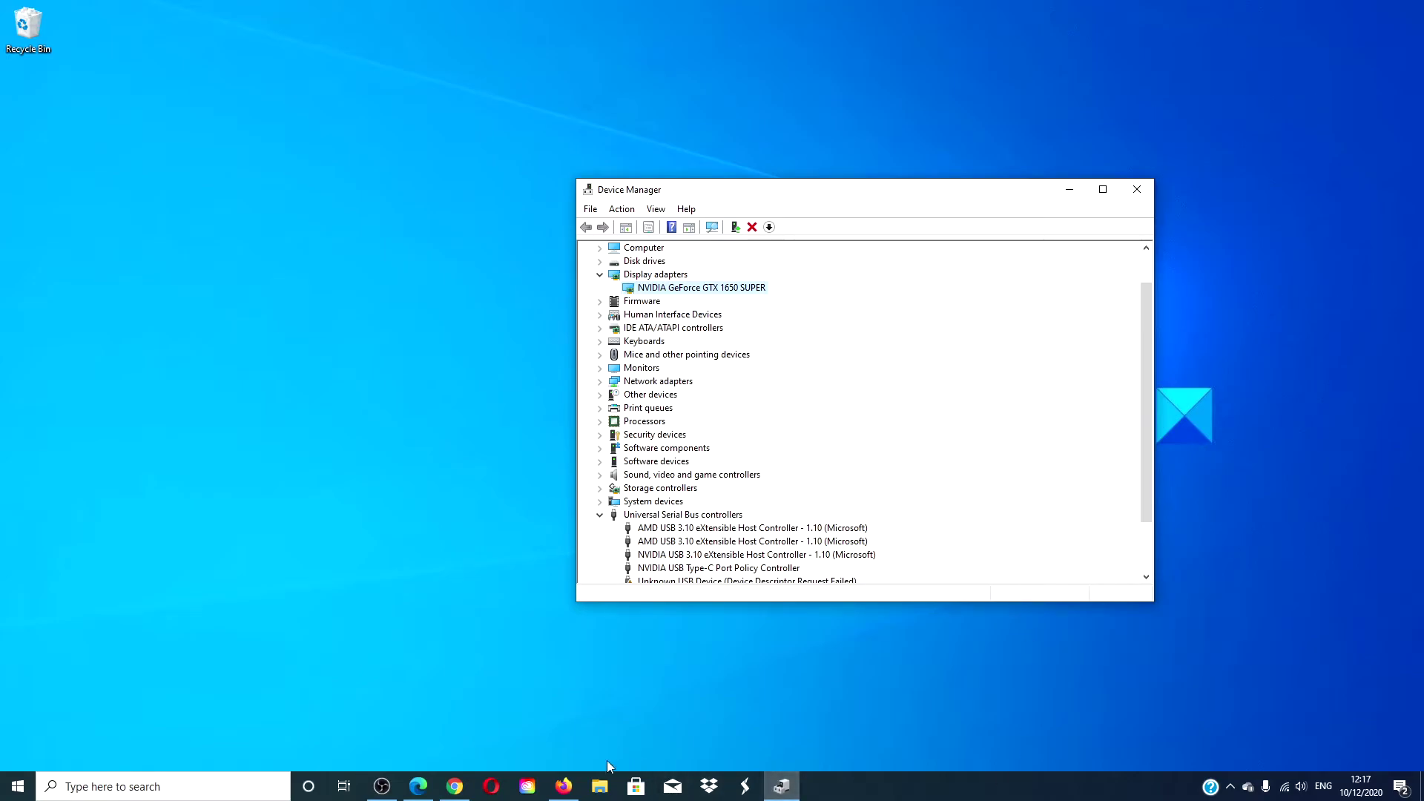
# Return to the Firefox privacy options window
pyautogui.click(564, 787)
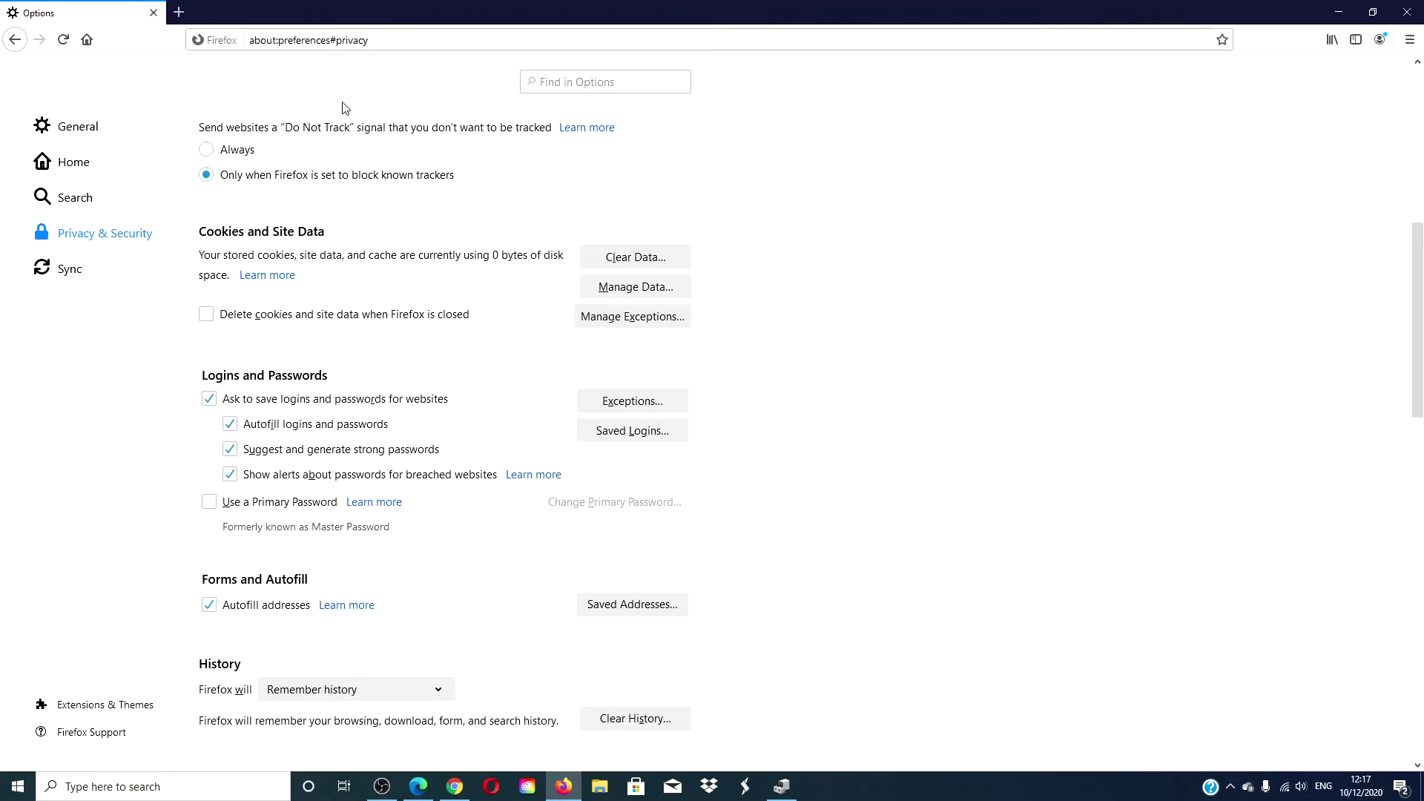
# Navigate to about:config, reaching the Proceed with Caution warning
pyautogui.click(316, 41)
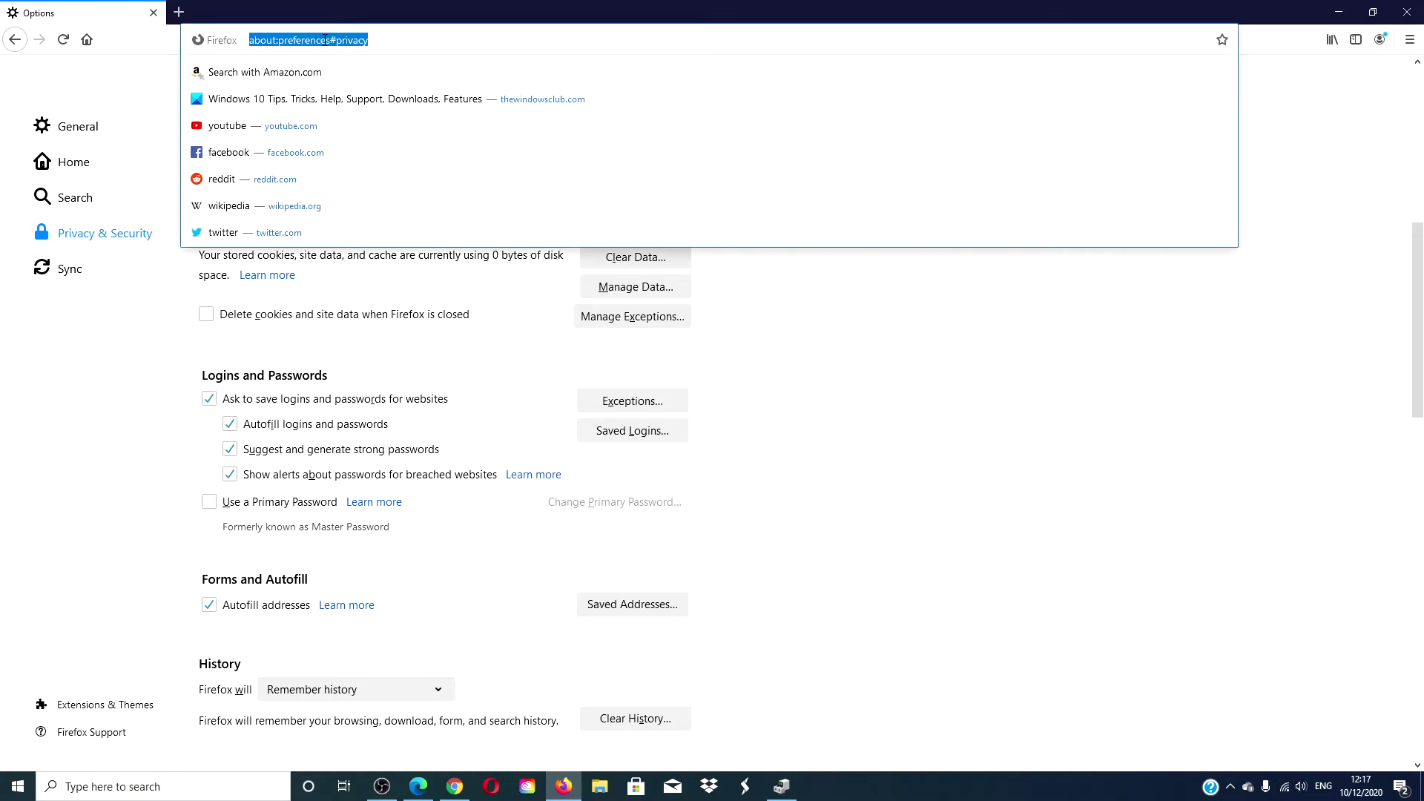
pyautogui.write('about:config')
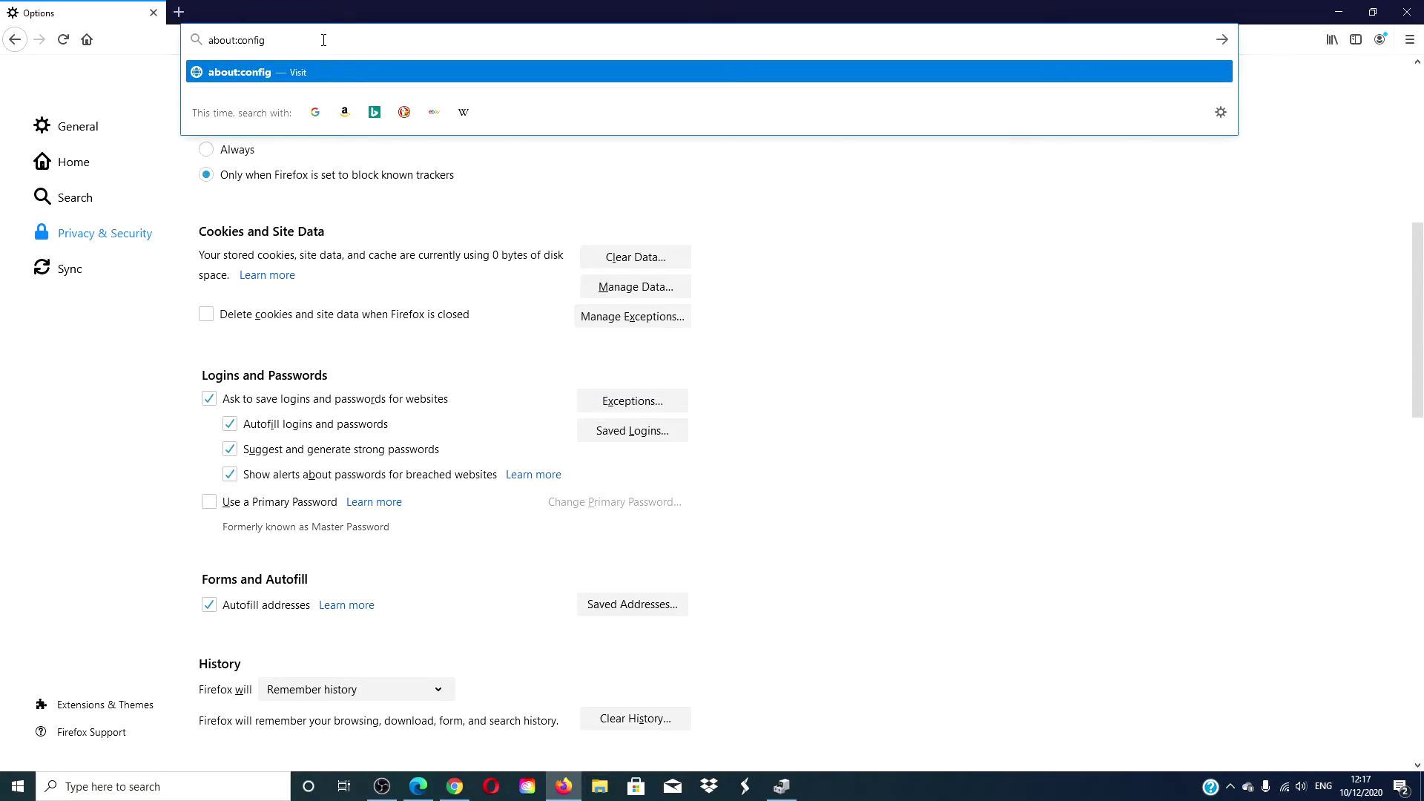
pyautogui.press('Return')
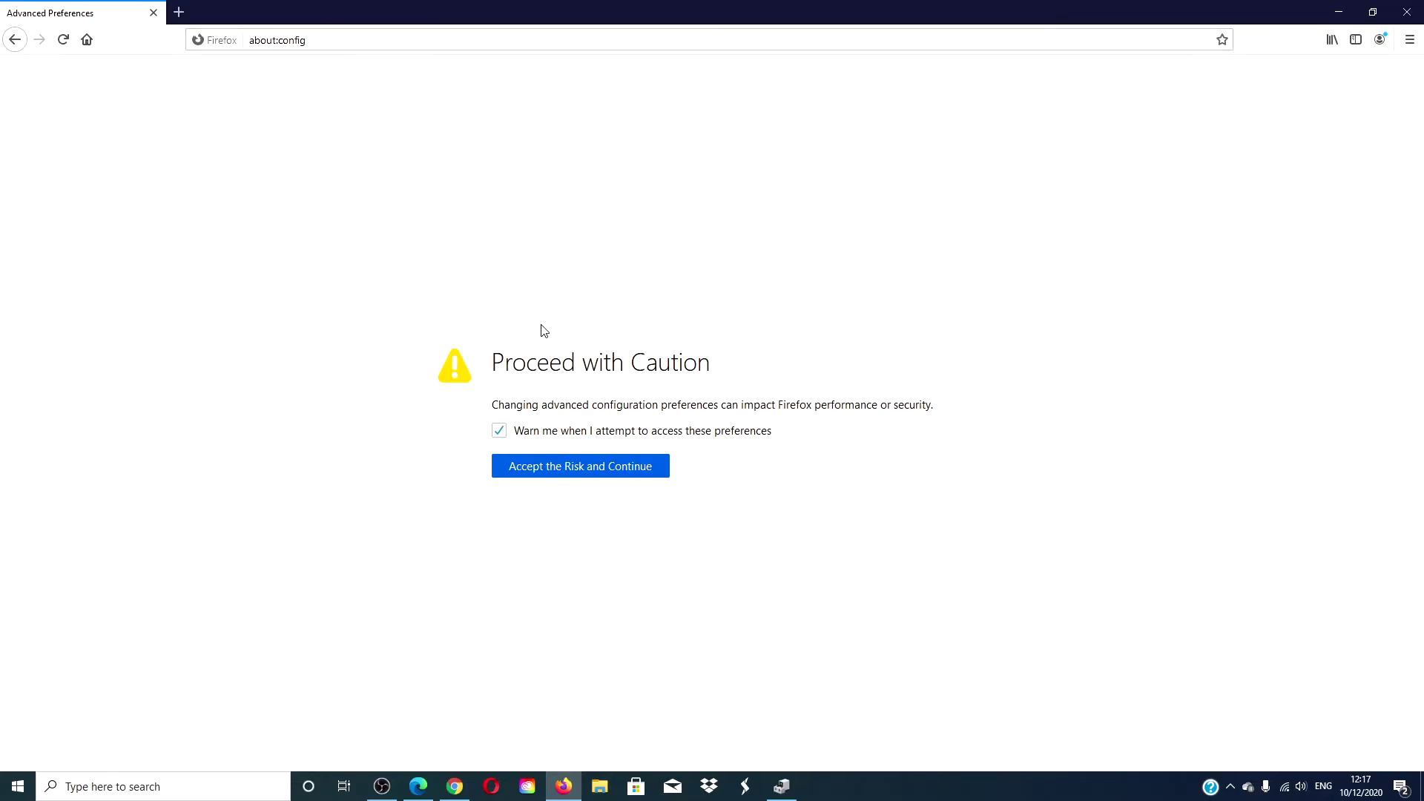
# Accept the risk to reach the advanced preferences list
pyautogui.click(601, 466)
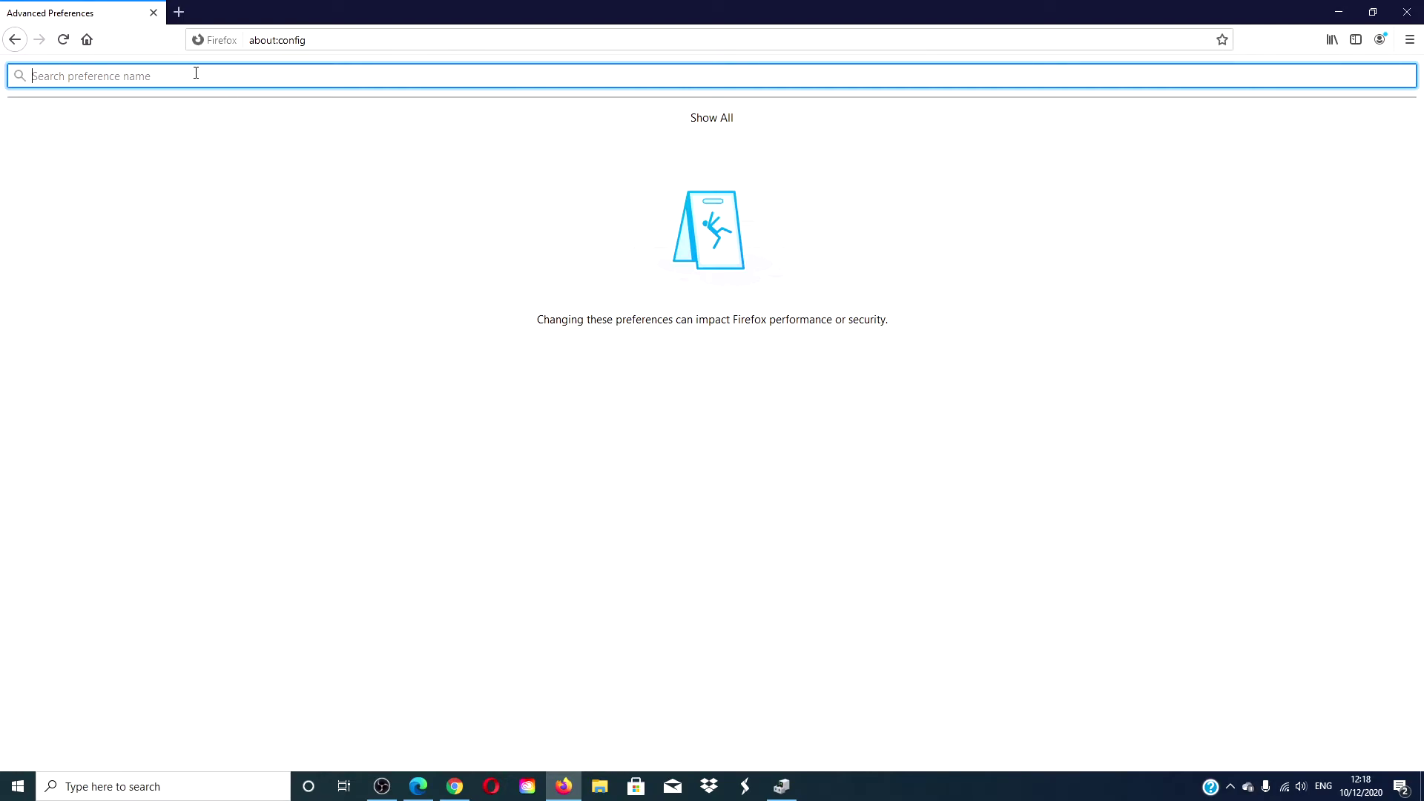
pyautogui.write('proc')
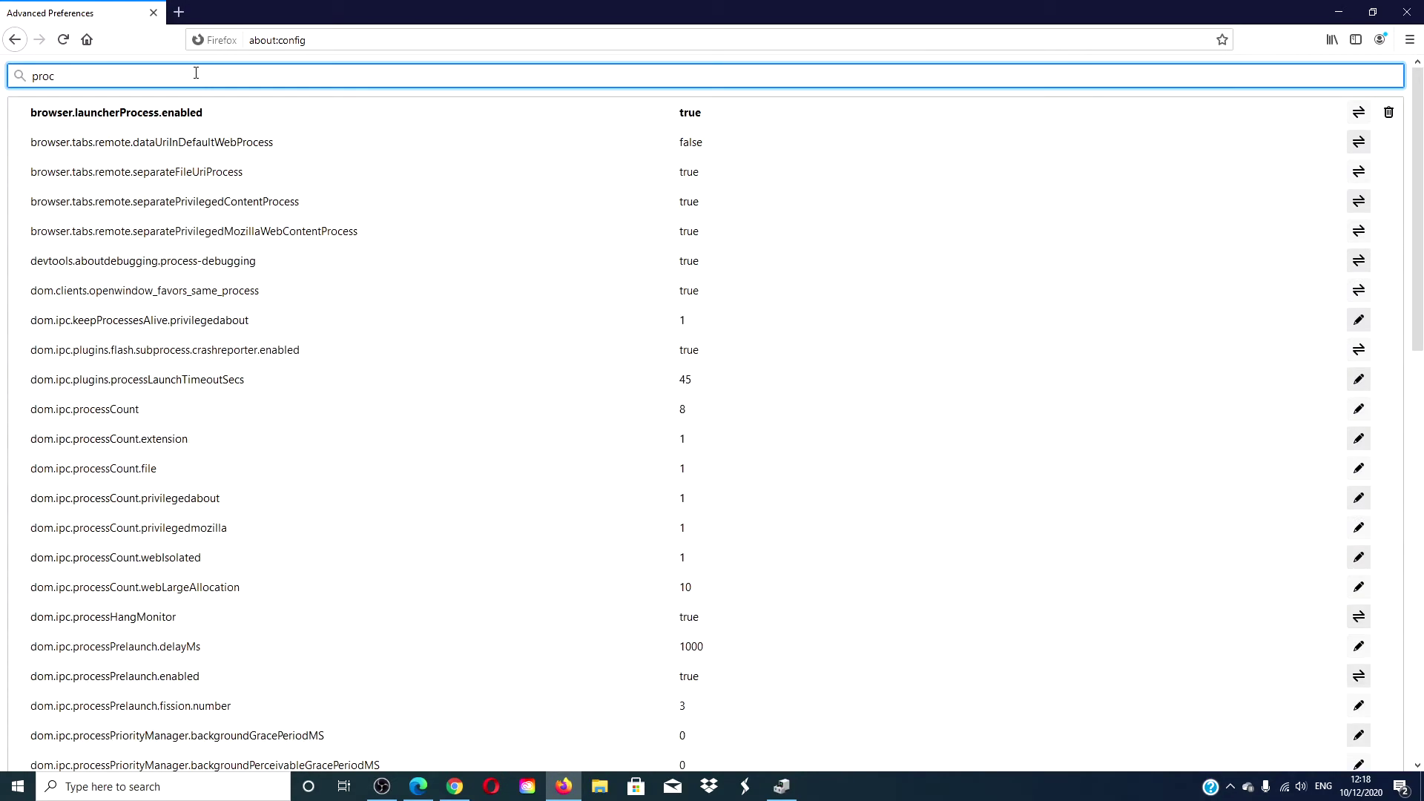
pyautogui.write('esshang')
# Toggle dom.ipc.processHangMonitor to false and back to true, then close Firefox
pyautogui.click(203, 221)
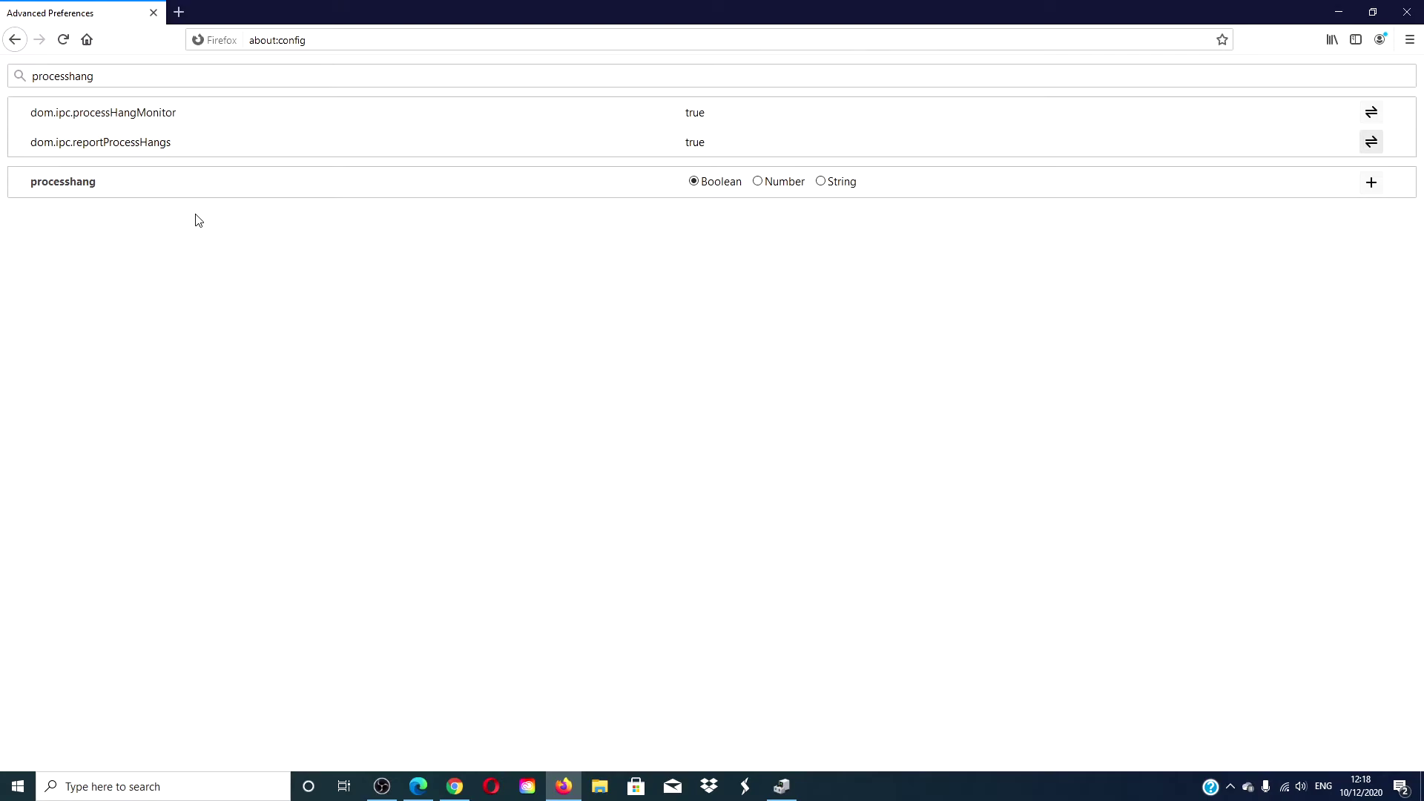
pyautogui.doubleClick(154, 117)
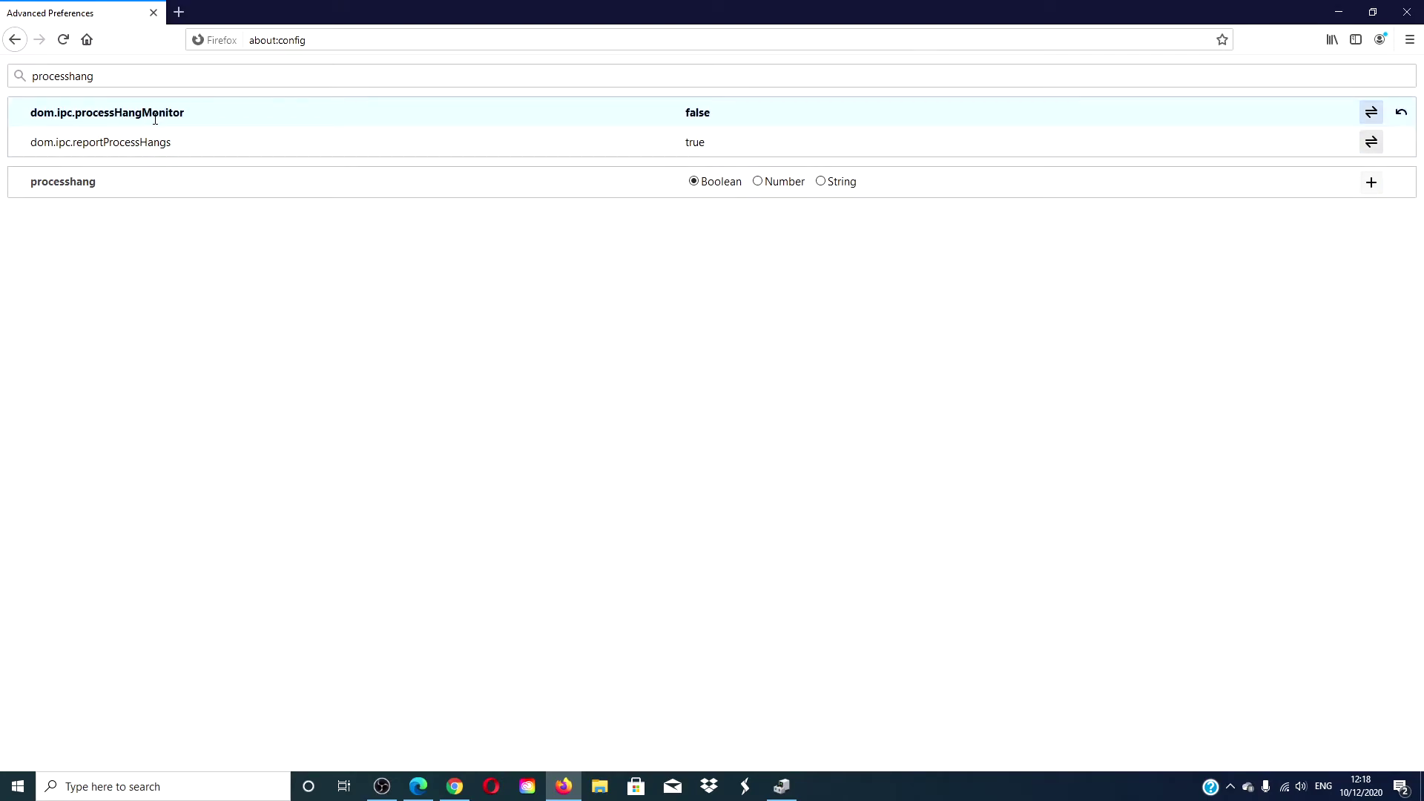
pyautogui.doubleClick(155, 116)
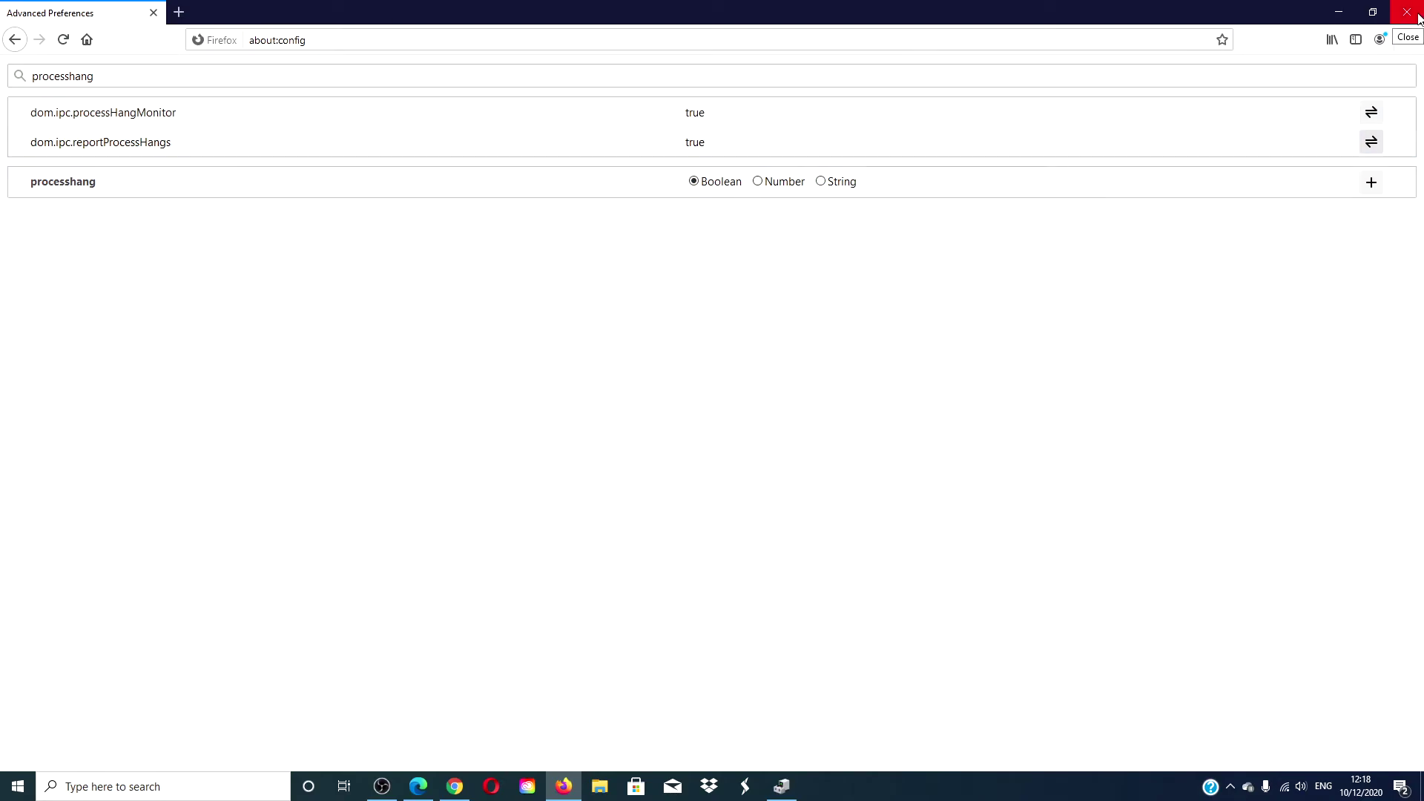
pyautogui.click(1417, 16)
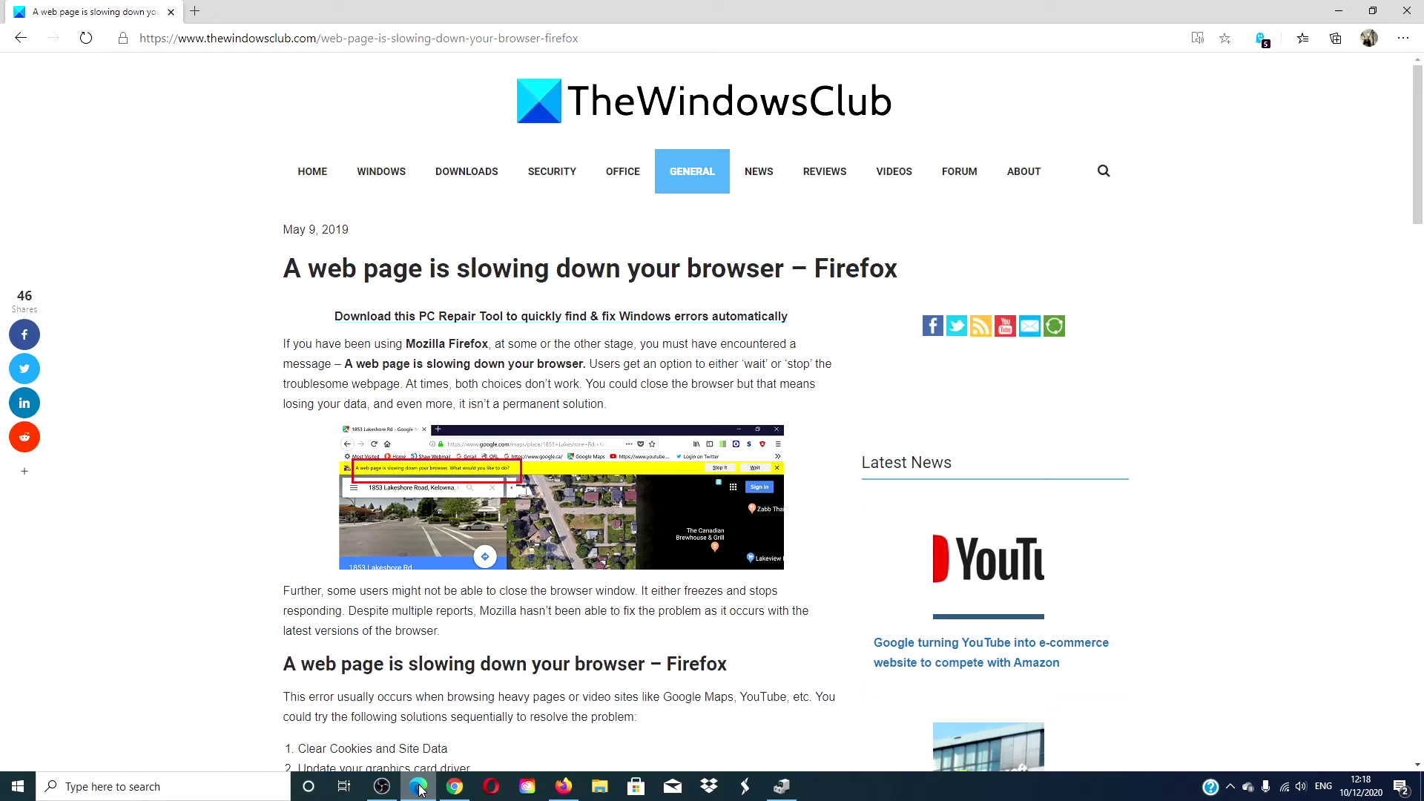